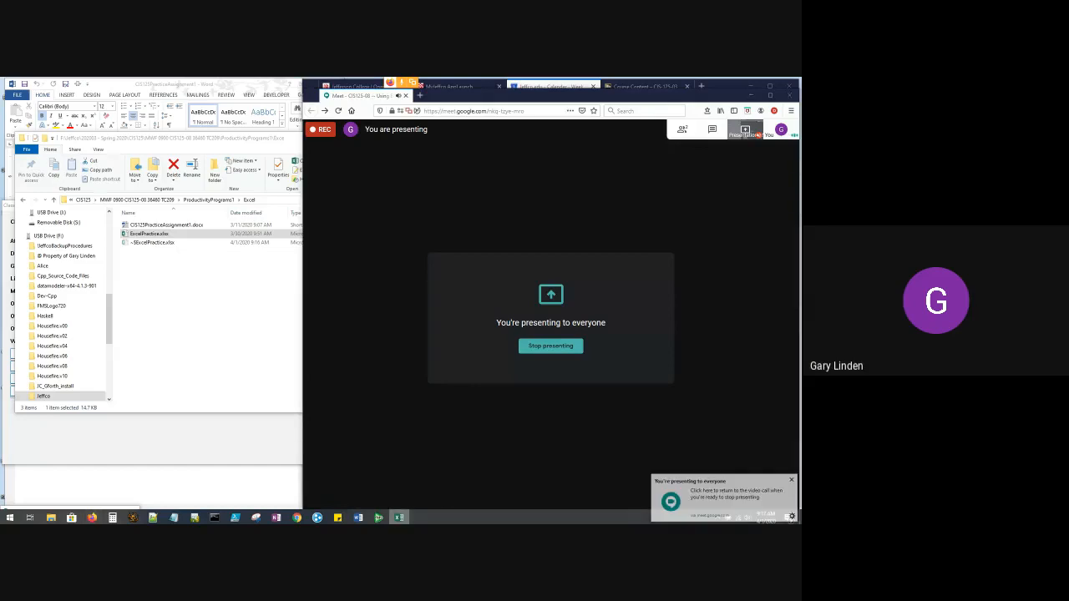
Switch to the ExcelPractice workbook in Excel and examine the Percent formulas in cells L4, L5 and L6.
{"action": "left_click", "coordinate": [399, 518]}
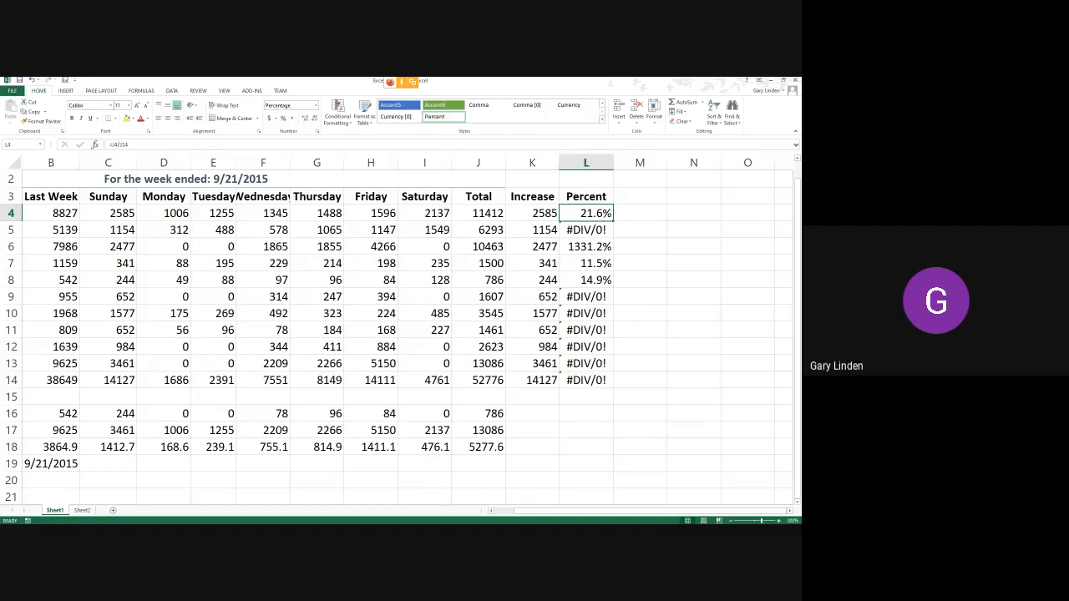
{"action": "left_click_drag", "start_coordinate": [652, 511], "coordinate": [628, 511]}
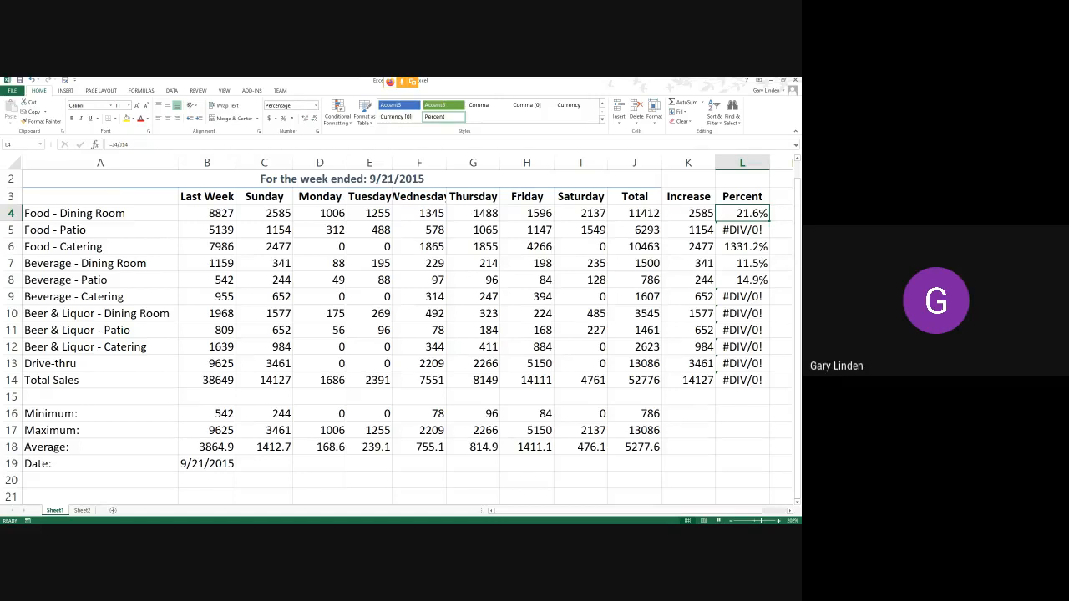
{"action": "key", "text": "F2"}
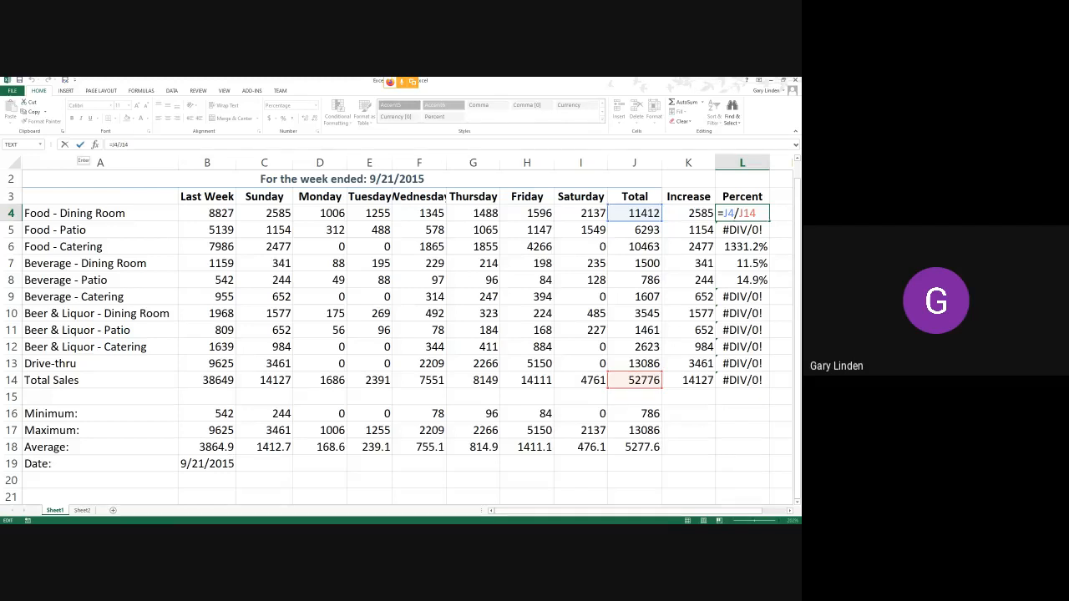
{"action": "key", "text": "ctrl+Return"}
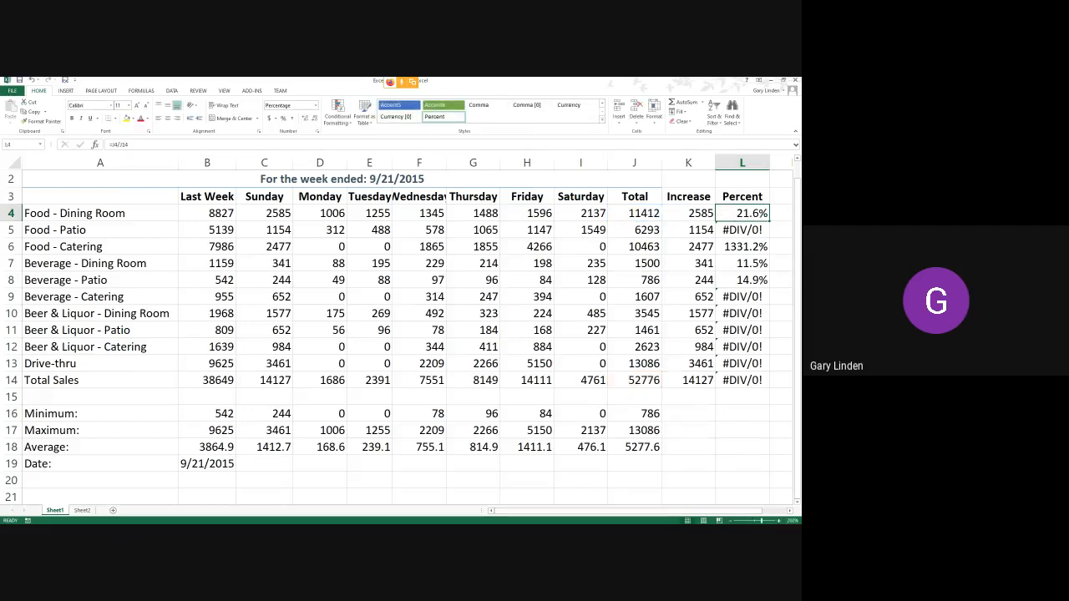
{"action": "key", "text": "Down"}
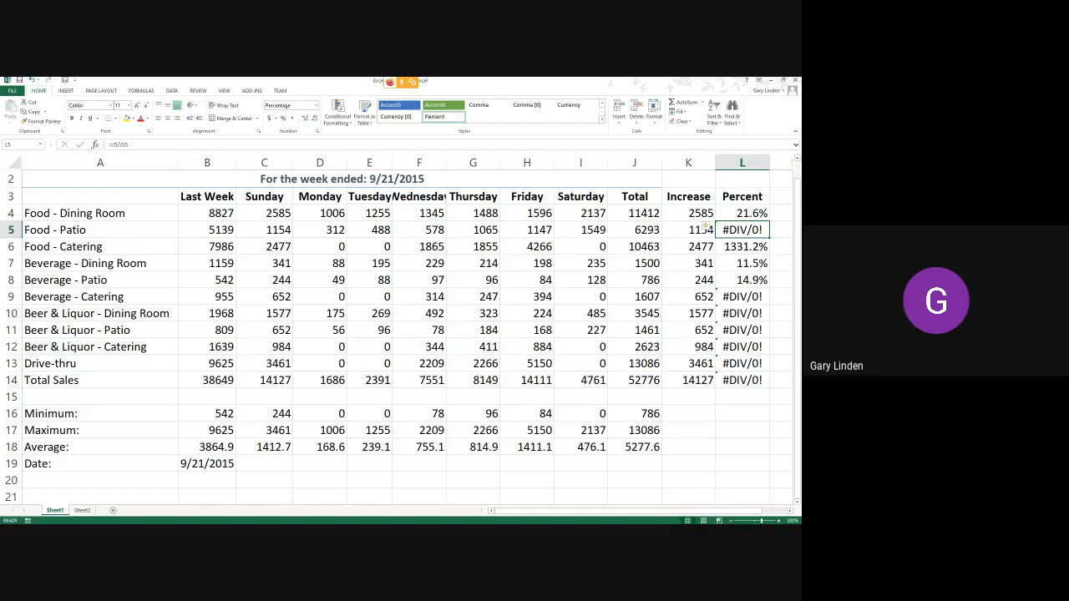
{"action": "key", "text": "F2"}
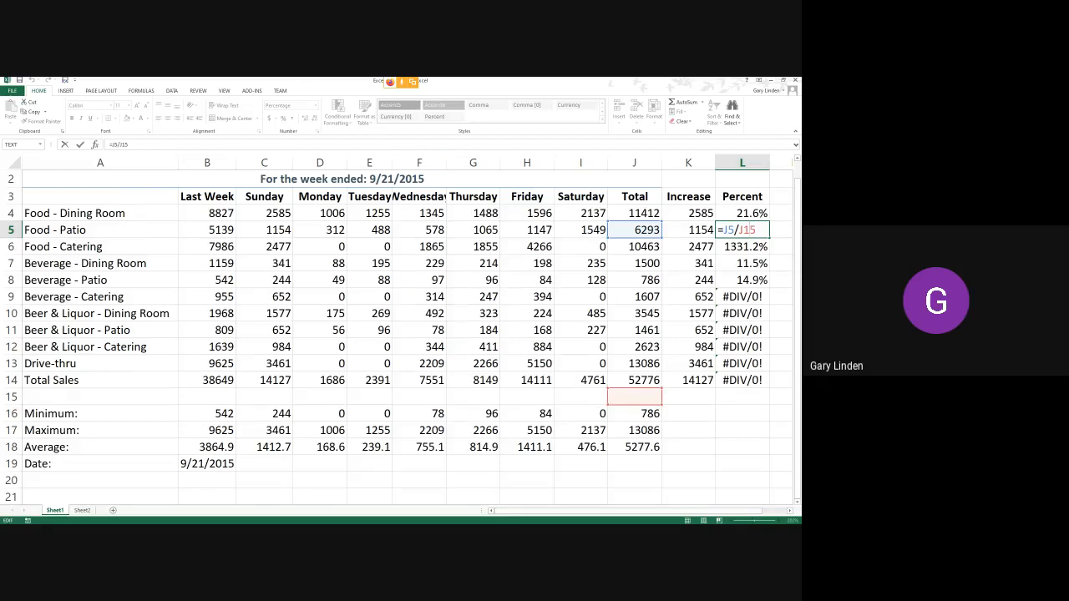
{"action": "left_click", "coordinate": [80, 145]}
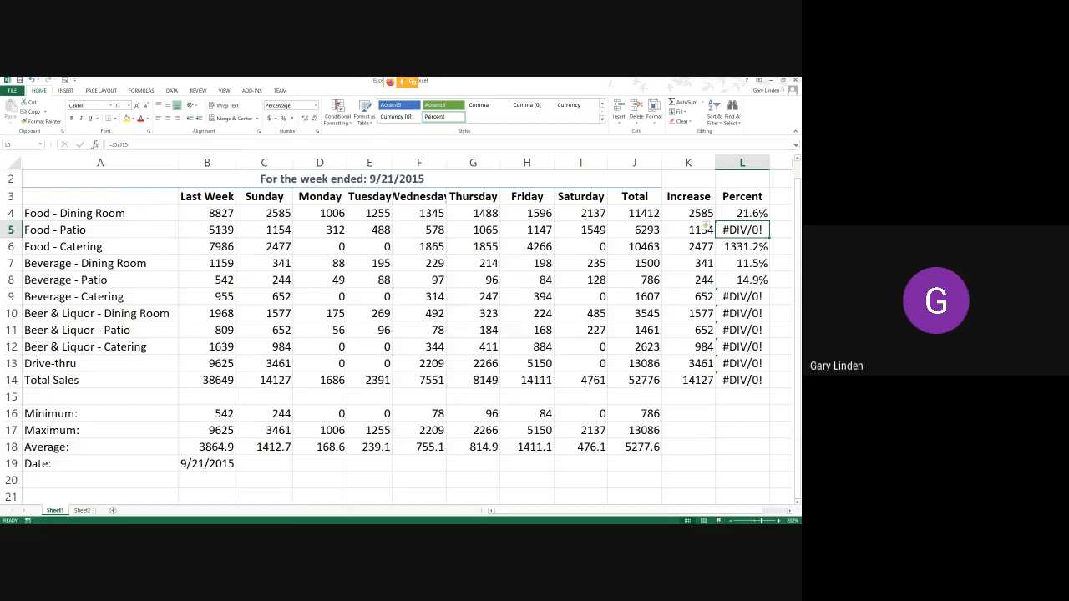
{"action": "key", "text": "Down"}
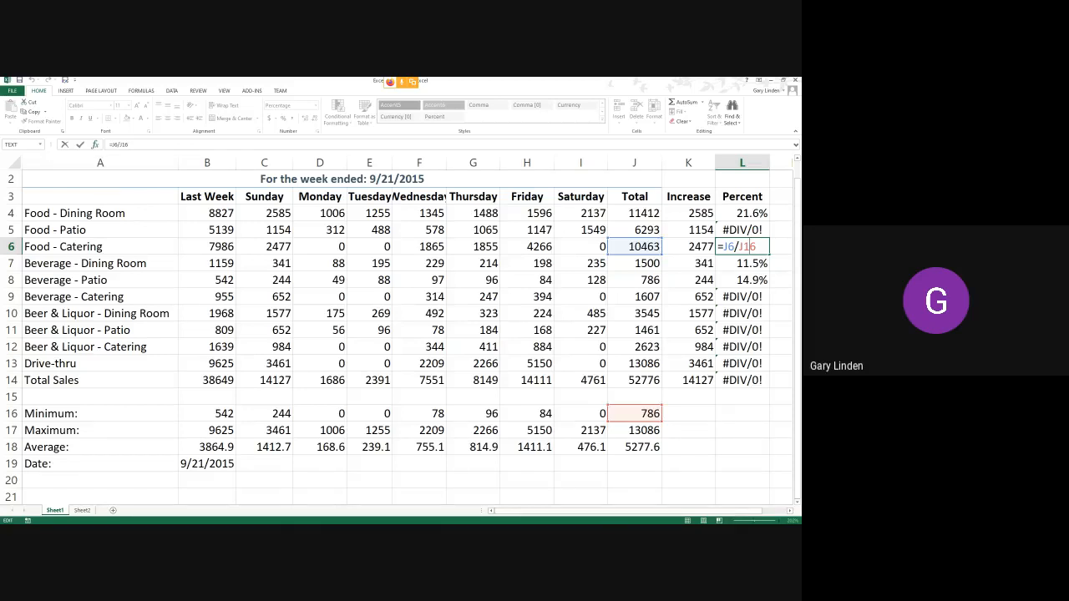
{"action": "key", "text": "ctrl+Return"}
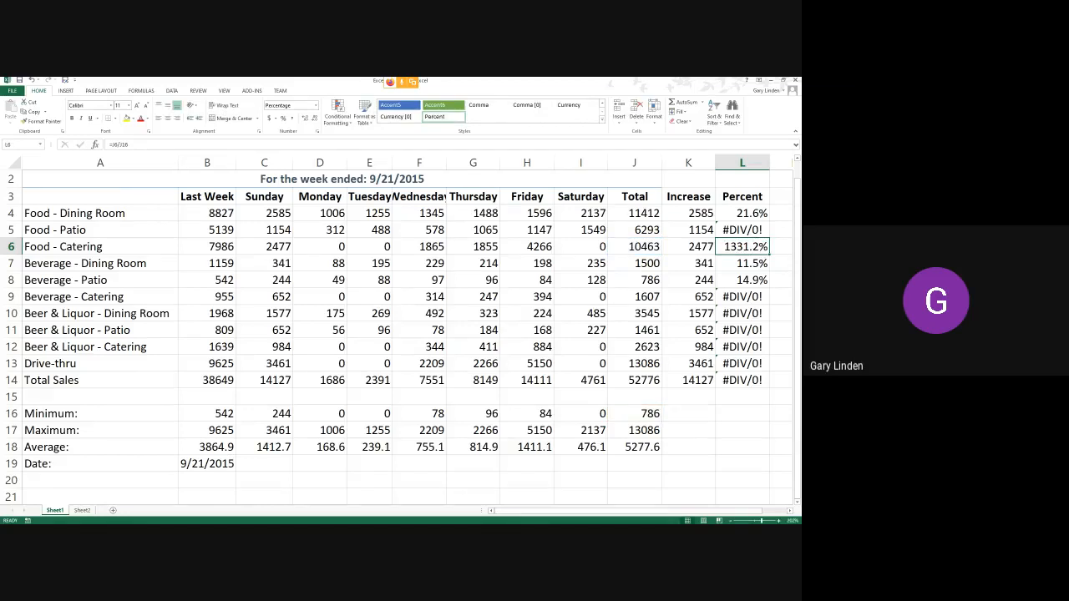
Make the total's row reference absolute in cell L4, giving =J4/J$14, and fill the formula down through L13.
{"action": "left_click", "coordinate": [742, 213]}
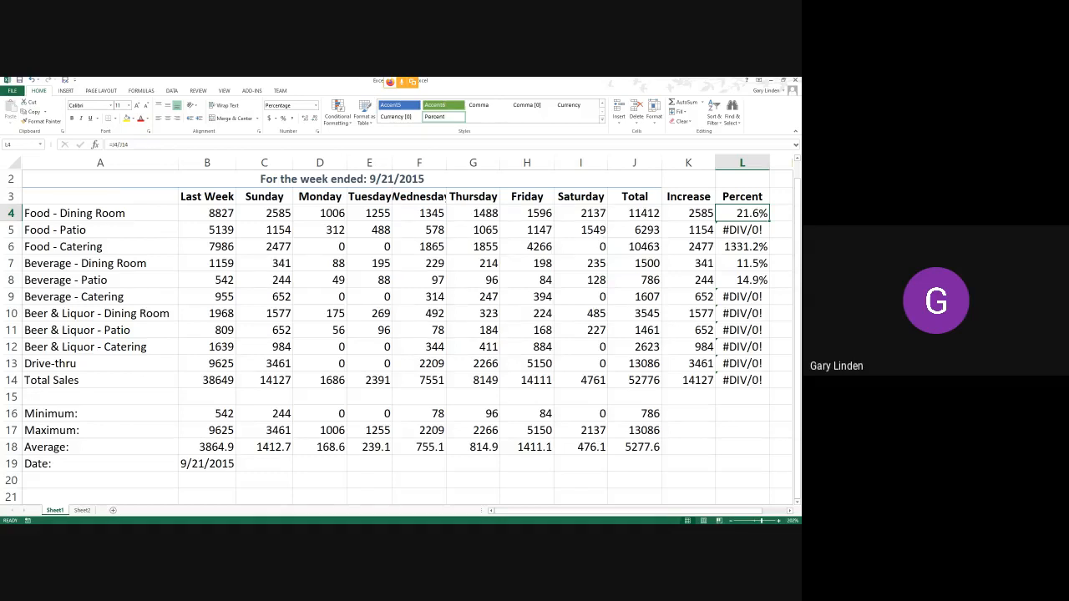
{"action": "key", "text": "F2"}
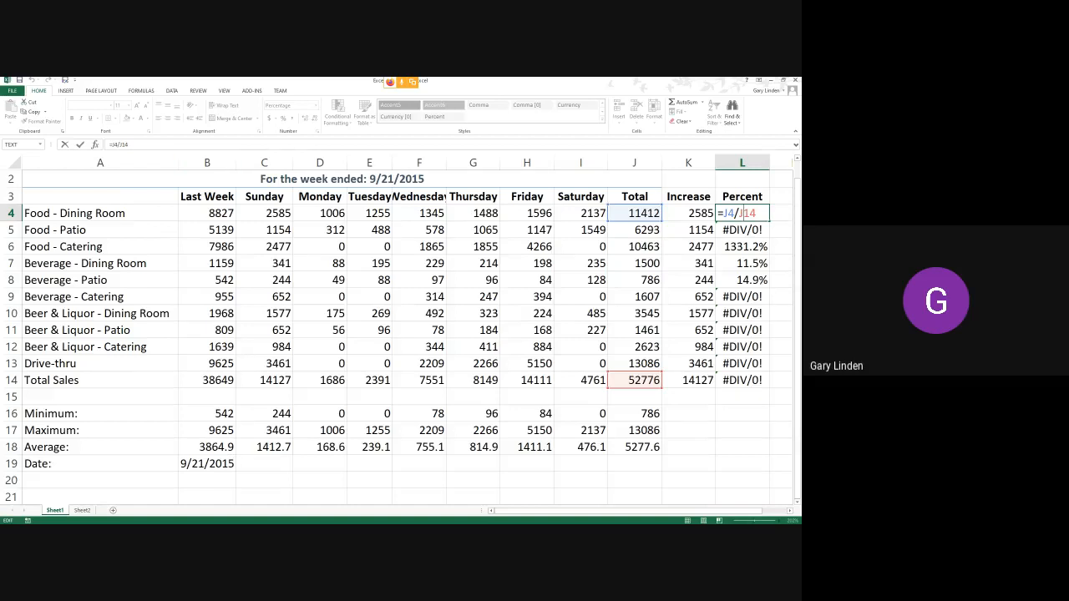
{"action": "left_click", "coordinate": [129, 144]}
{"action": "key", "text": "F4"}
{"action": "key", "text": "F4"}
{"action": "key", "text": "F4"}
{"action": "key", "text": "F4"}
{"action": "key", "text": "F4"}
{"action": "key", "text": "F4"}
{"action": "key", "text": "ctrl+Return"}
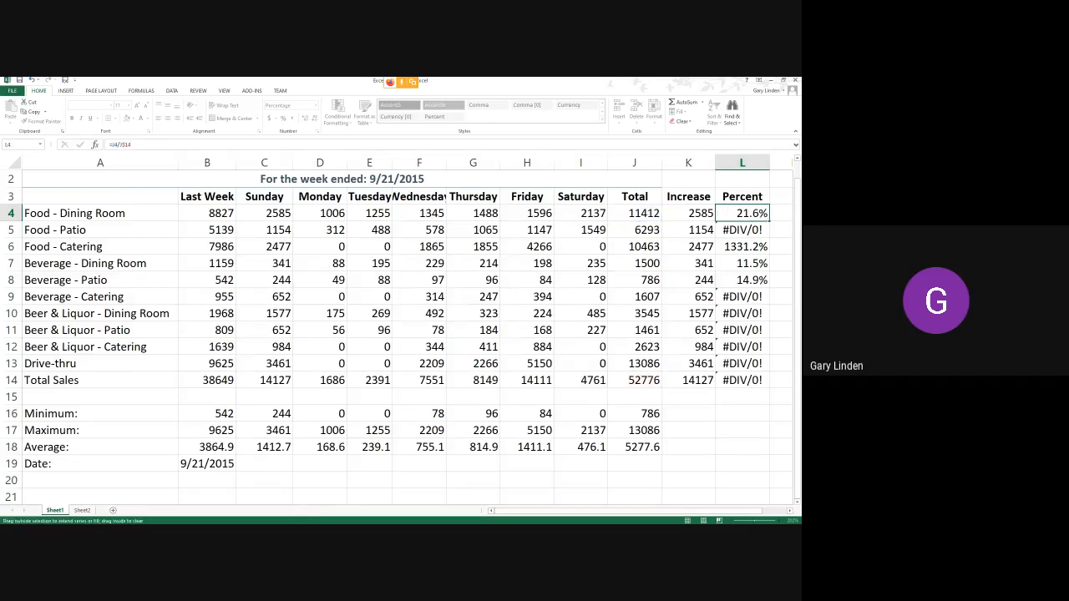
{"action": "left_click_drag", "start_coordinate": [768, 222], "coordinate": [770, 371]}
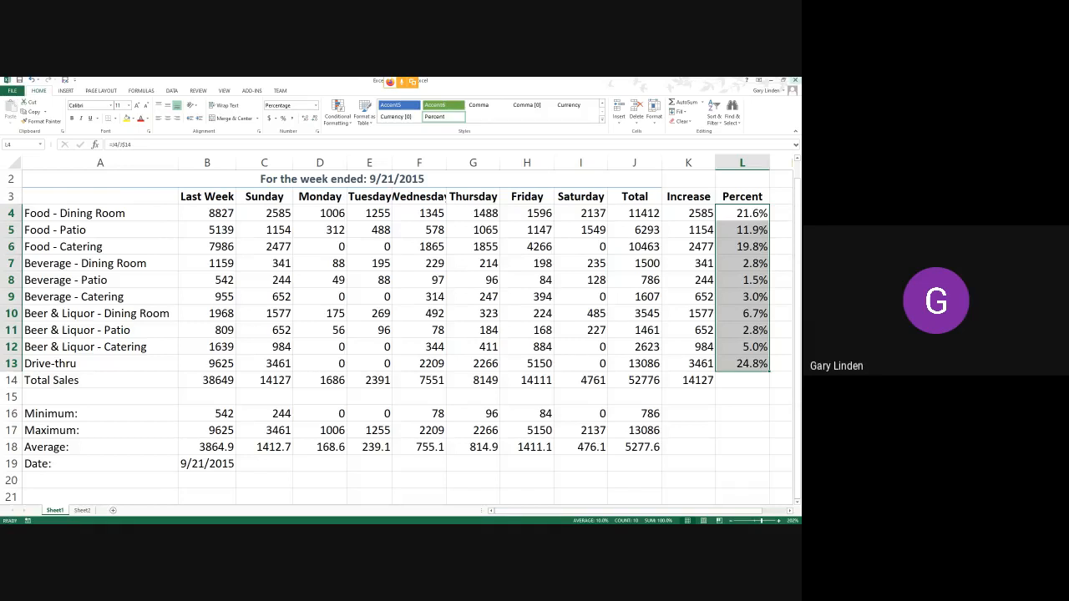
Close the workbook, then enlarge and move the File Explorer window while going up to the CIS125-08 class folder.
{"action": "left_click", "coordinate": [795, 80]}
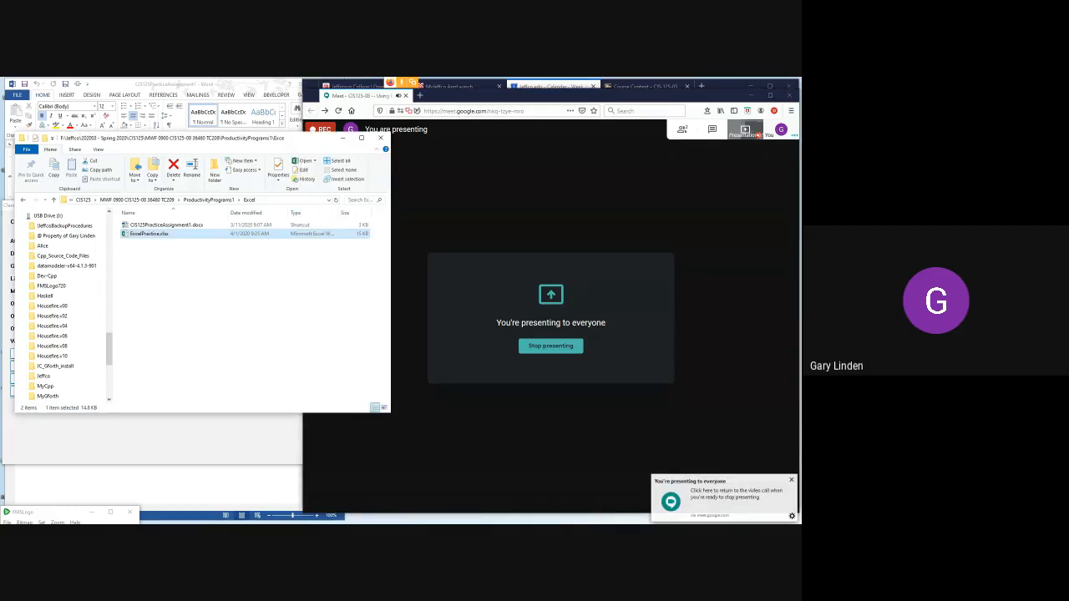
{"action": "left_click_drag", "start_coordinate": [390, 413], "coordinate": [522, 473]}
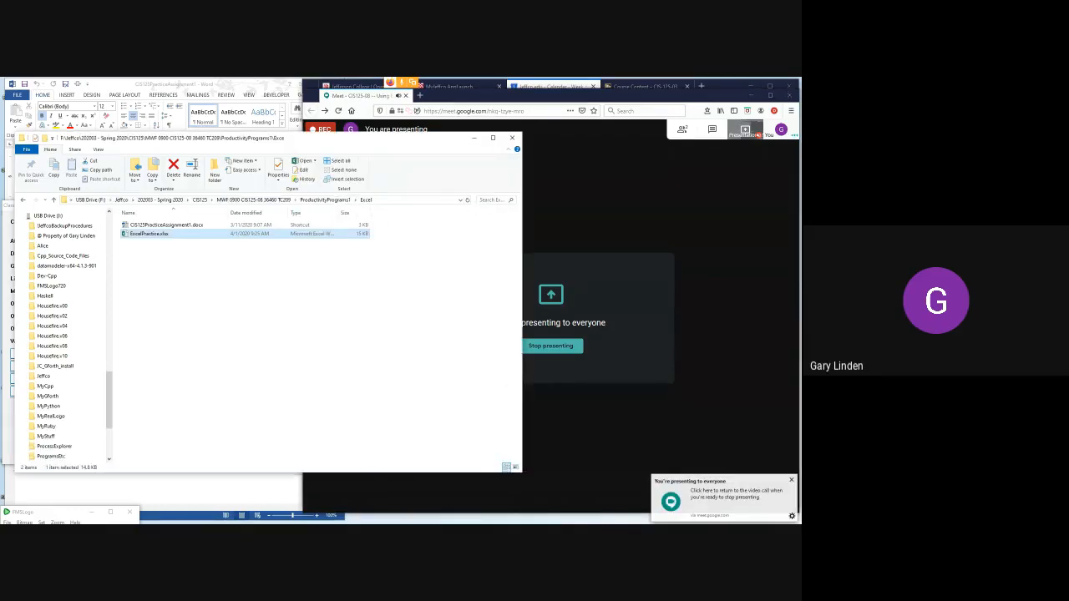
{"action": "left_click", "coordinate": [254, 201]}
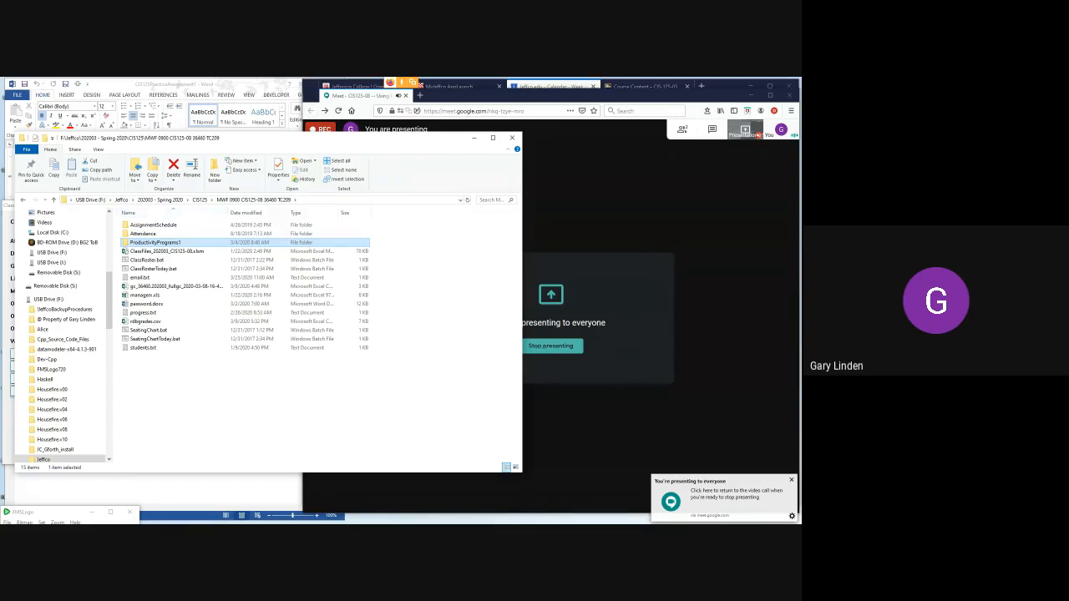
{"action": "left_click_drag", "start_coordinate": [334, 138], "coordinate": [489, 101]}
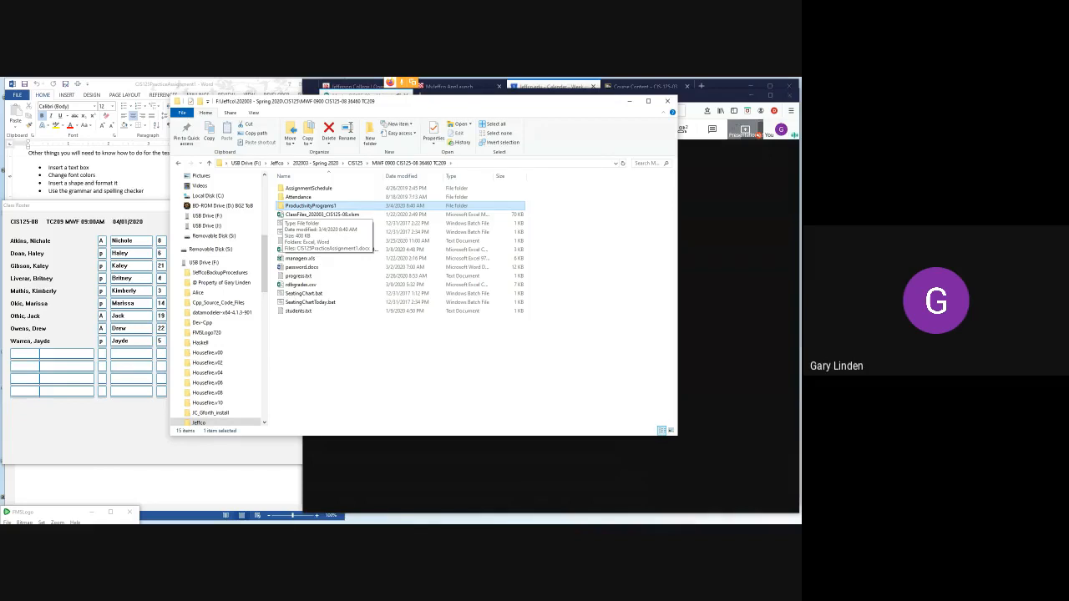
Look through the Excel and Word subfolders of ProductivityPrograms1 to check the practice files.
{"action": "double_click", "coordinate": [305, 206]}
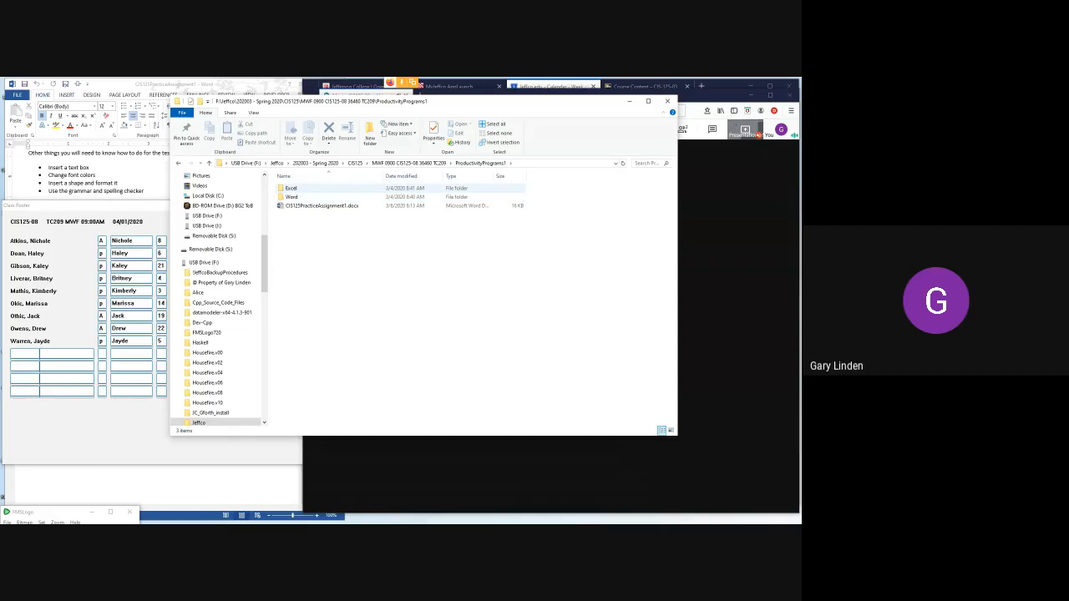
{"action": "left_click", "coordinate": [290, 188]}
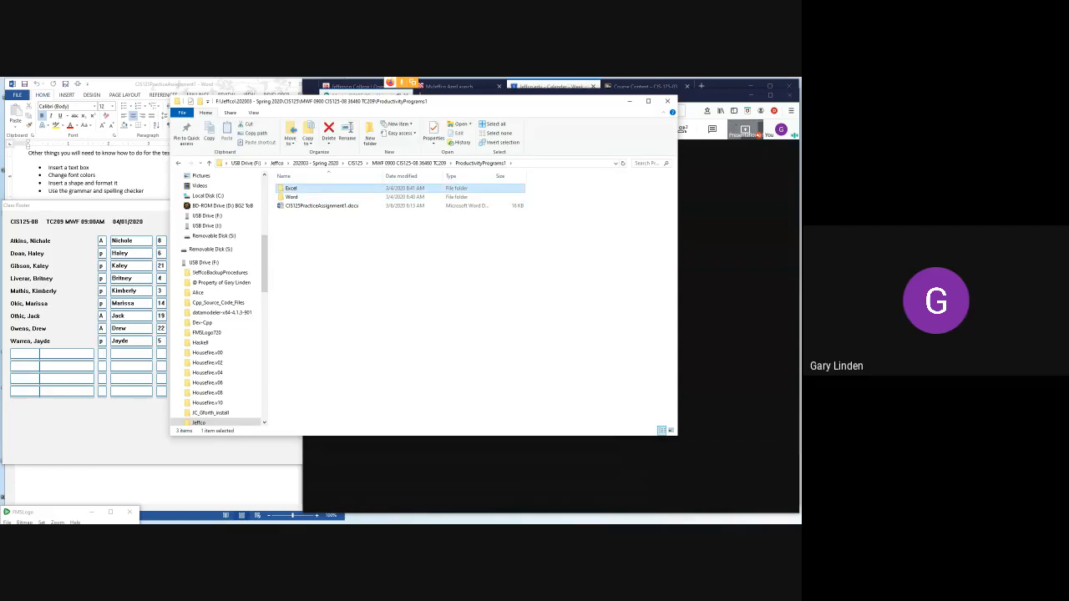
{"action": "key", "text": "Return"}
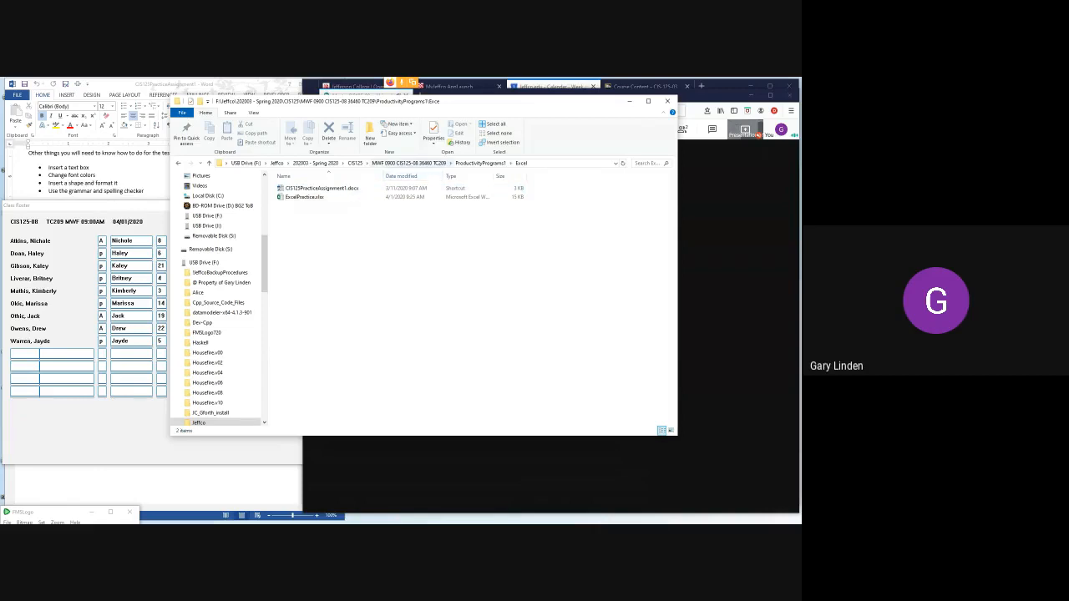
{"action": "left_click", "coordinate": [480, 163]}
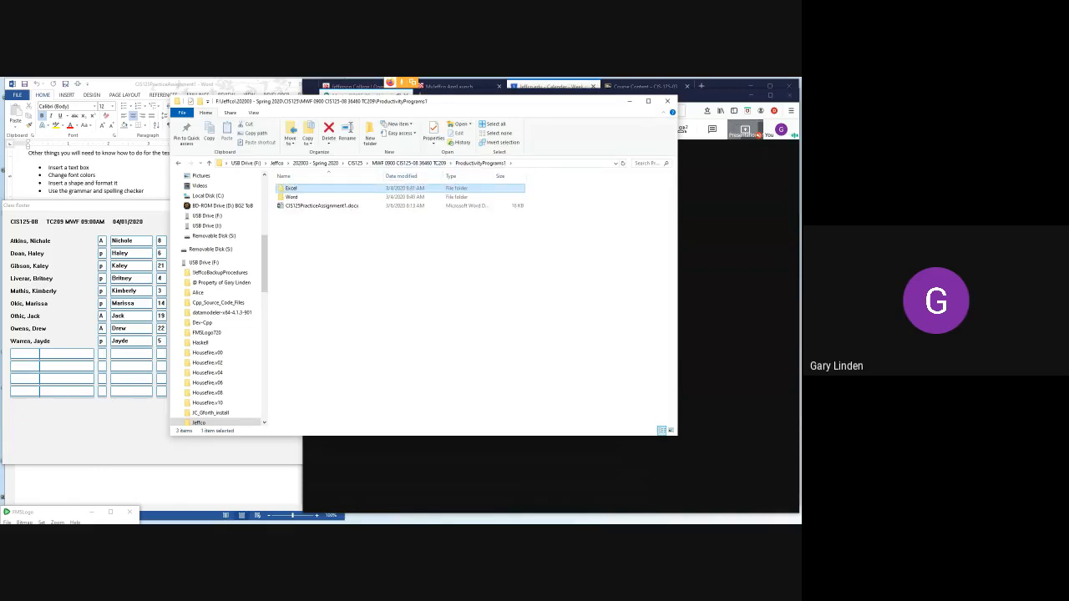
{"action": "double_click", "coordinate": [301, 197]}
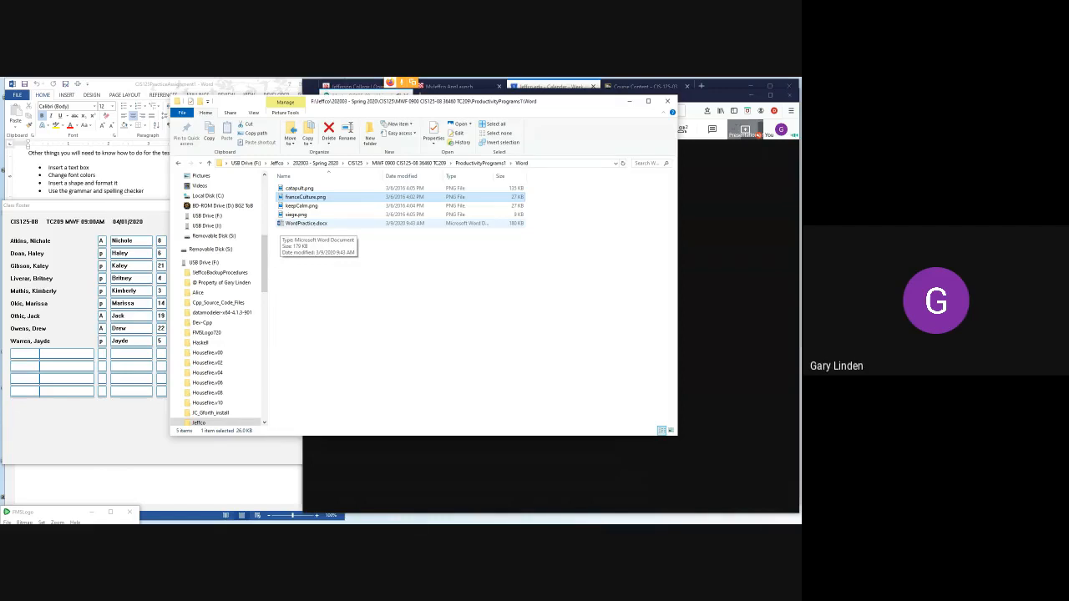
Open WordPractice.docx to review it, close it and return to the Word subfolder in File Explorer.
{"action": "left_click", "coordinate": [306, 223]}
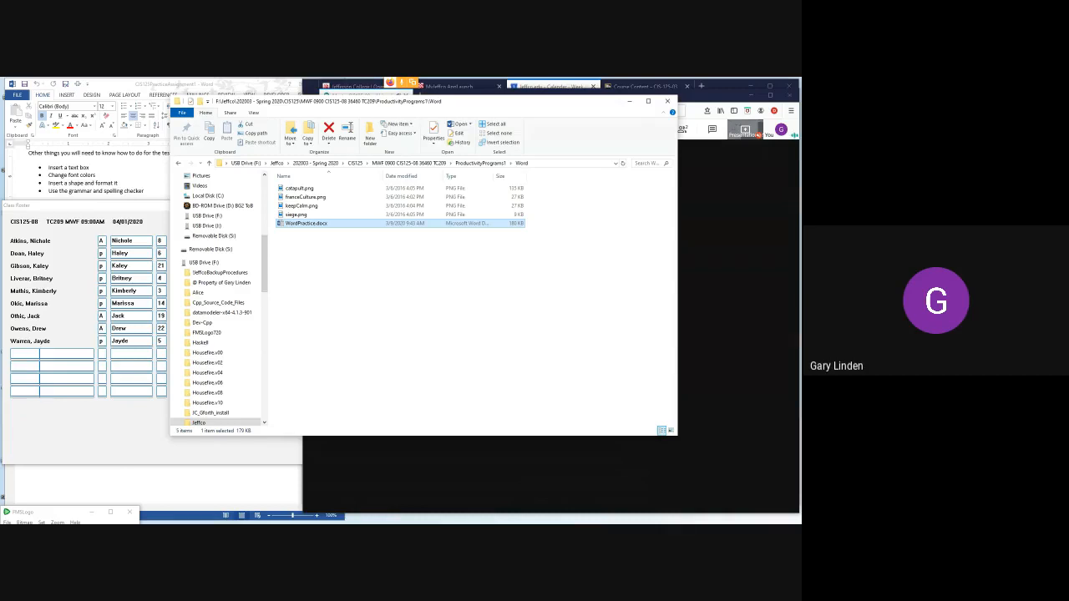
{"action": "key", "text": "alt+Tab"}
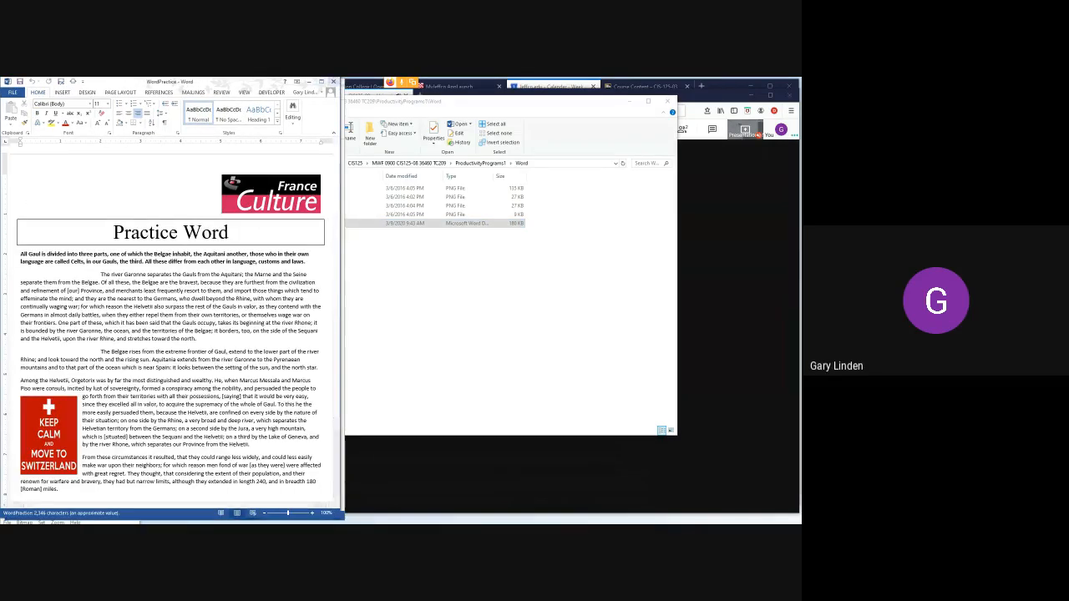
{"action": "key", "text": "alt+F4"}
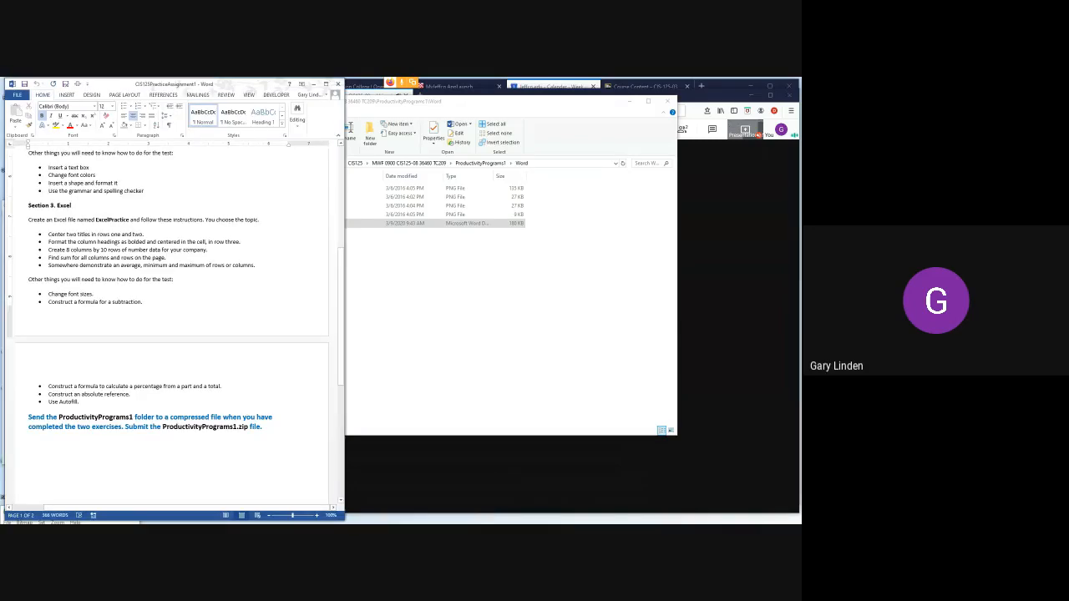
{"action": "key", "text": "alt+Tab"}
{"action": "left_click", "coordinate": [334, 275]}
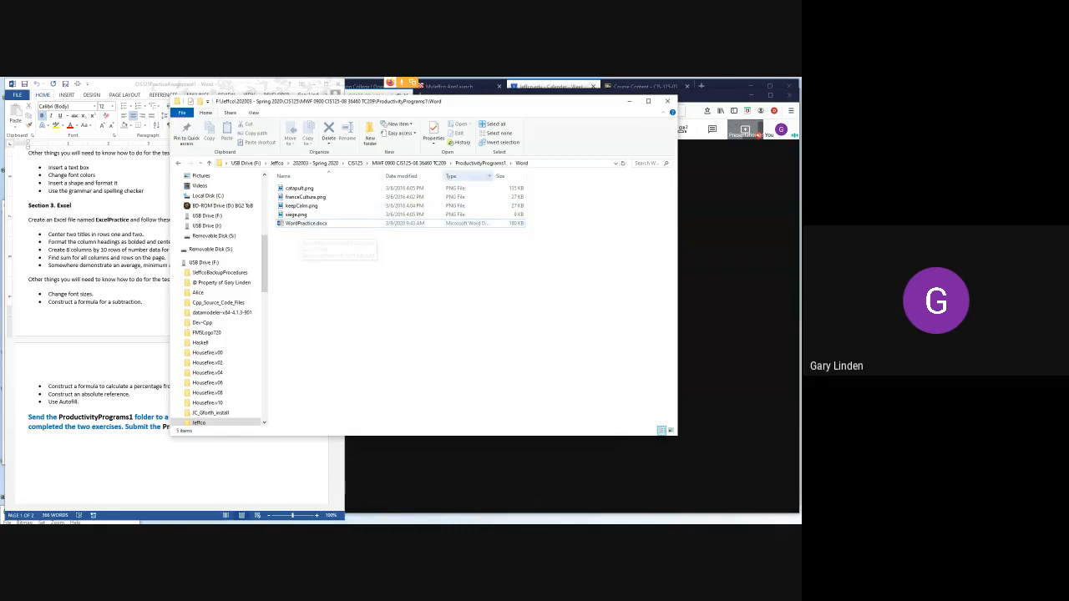
Check the Excel subfolder's files again and go back to the ProductivityPrograms1 folder.
{"action": "left_click", "coordinate": [508, 163]}
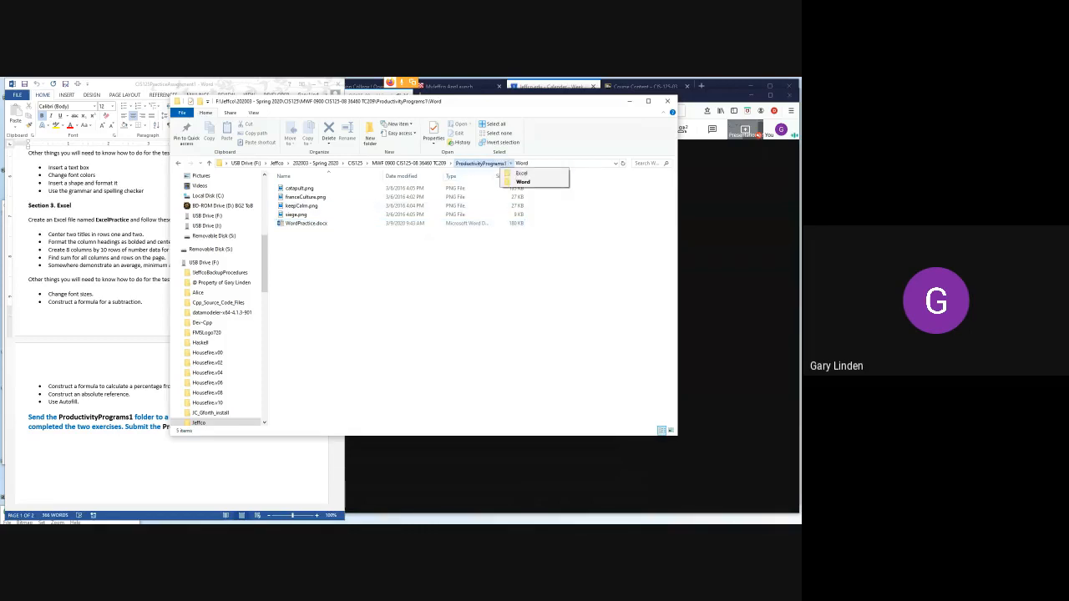
{"action": "left_click", "coordinate": [519, 172]}
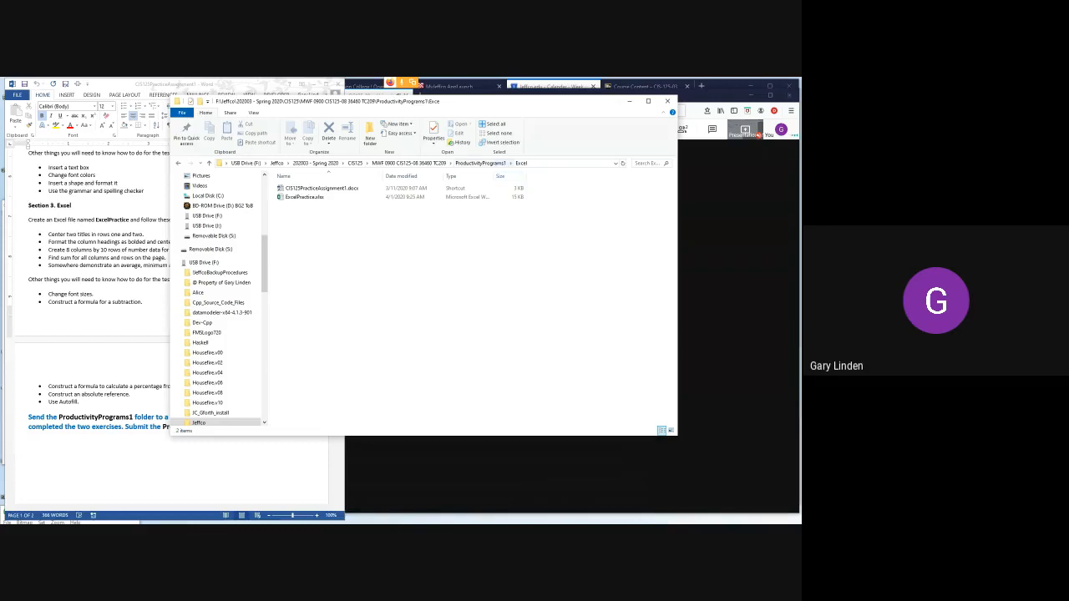
{"action": "left_click", "coordinate": [480, 163]}
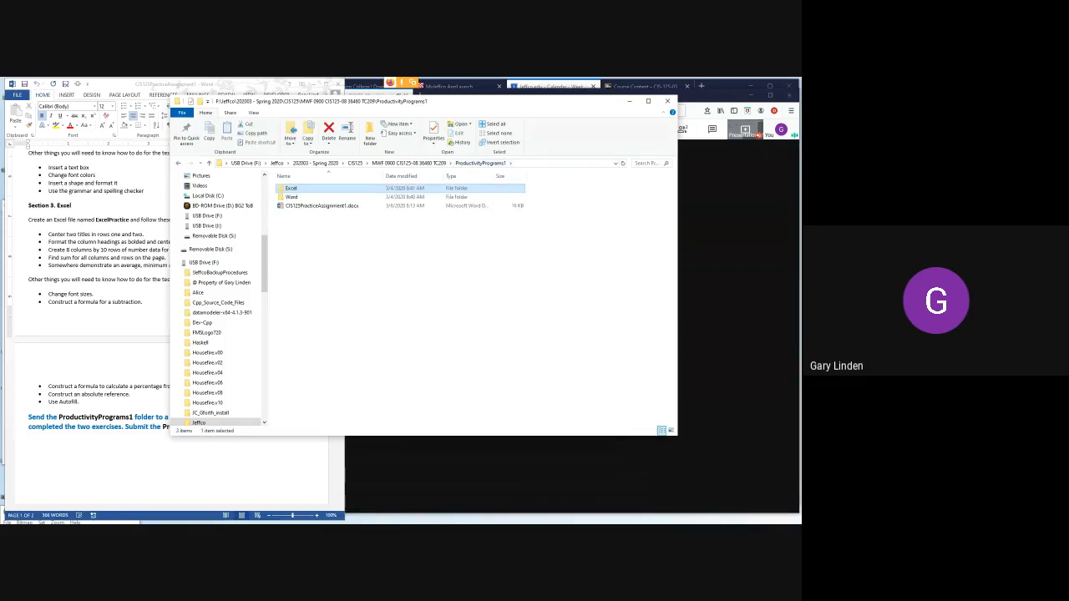
Compress the ProductivityPrograms1 folder in the class folder into ProductivityPrograms1.zip and reposition the File Explorer window.
{"action": "left_click", "coordinate": [409, 163]}
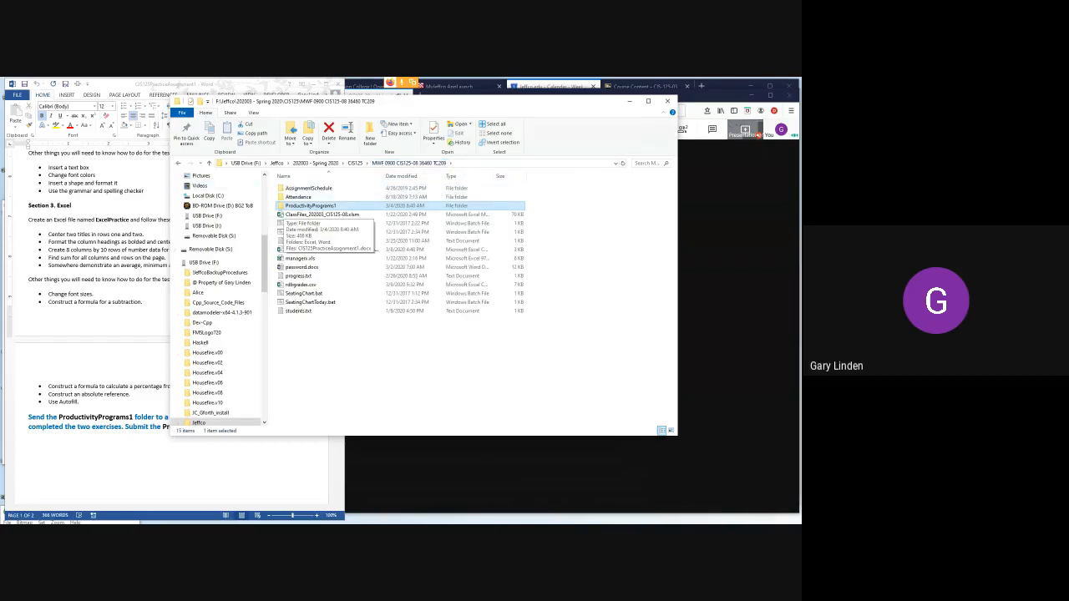
{"action": "right_click", "coordinate": [283, 207]}
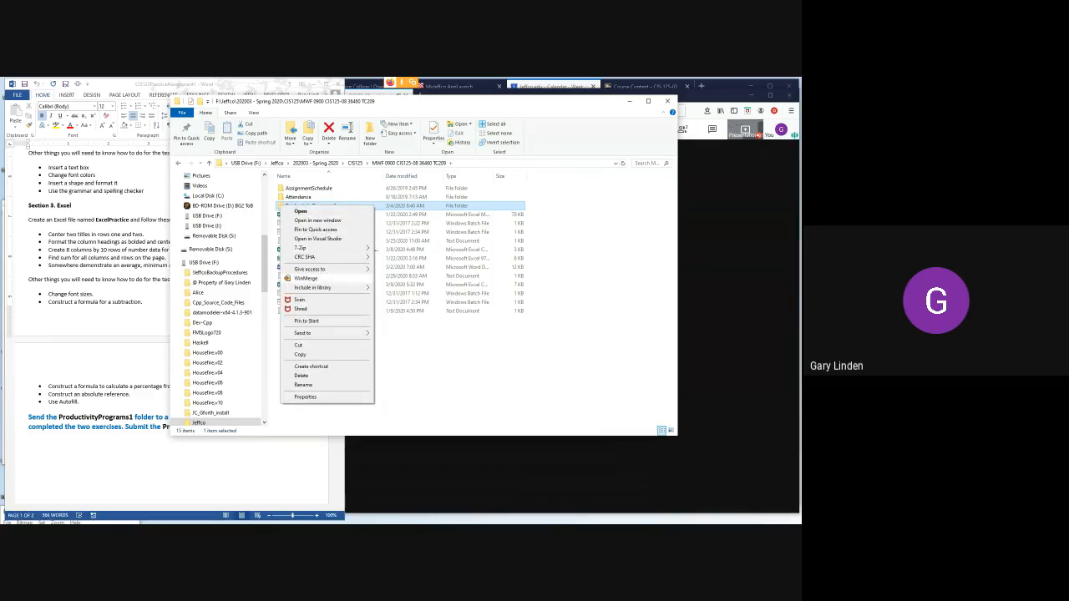
{"action": "mouse_move", "coordinate": [313, 333]}
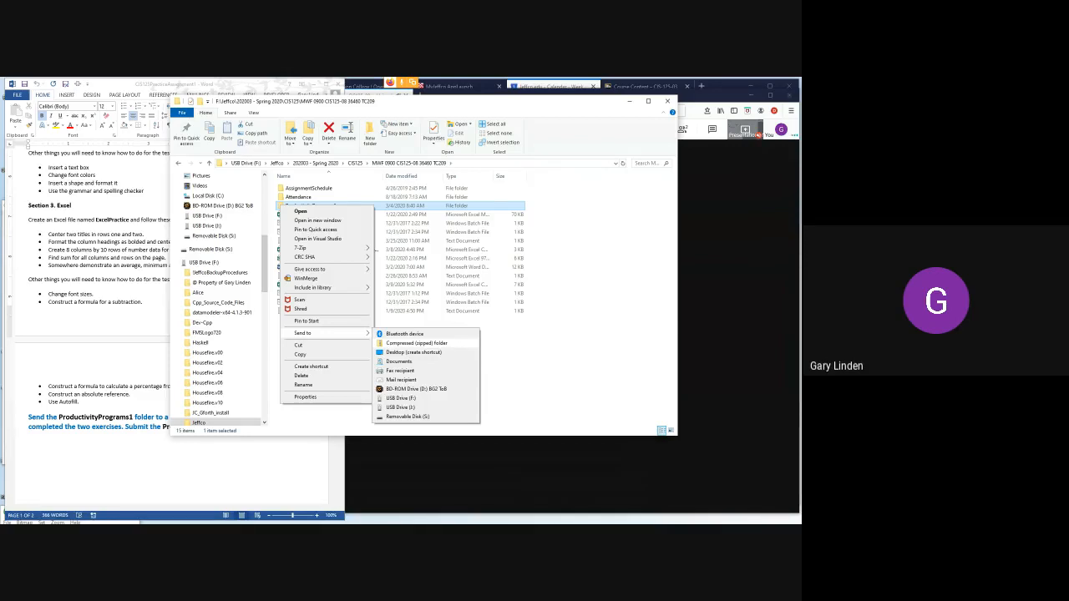
{"action": "left_click", "coordinate": [417, 343]}
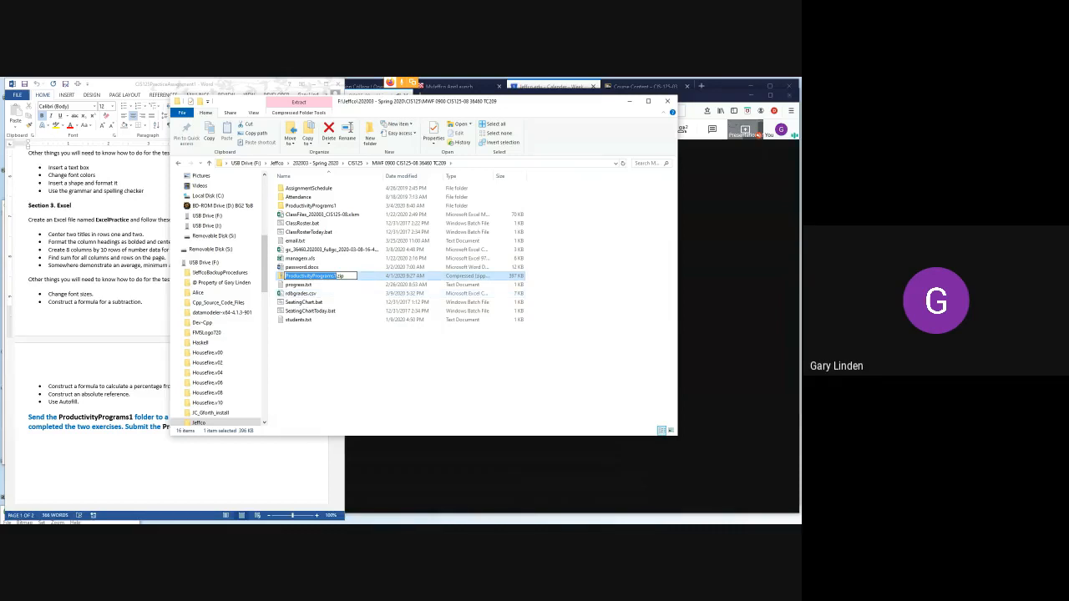
{"action": "key", "text": "Return"}
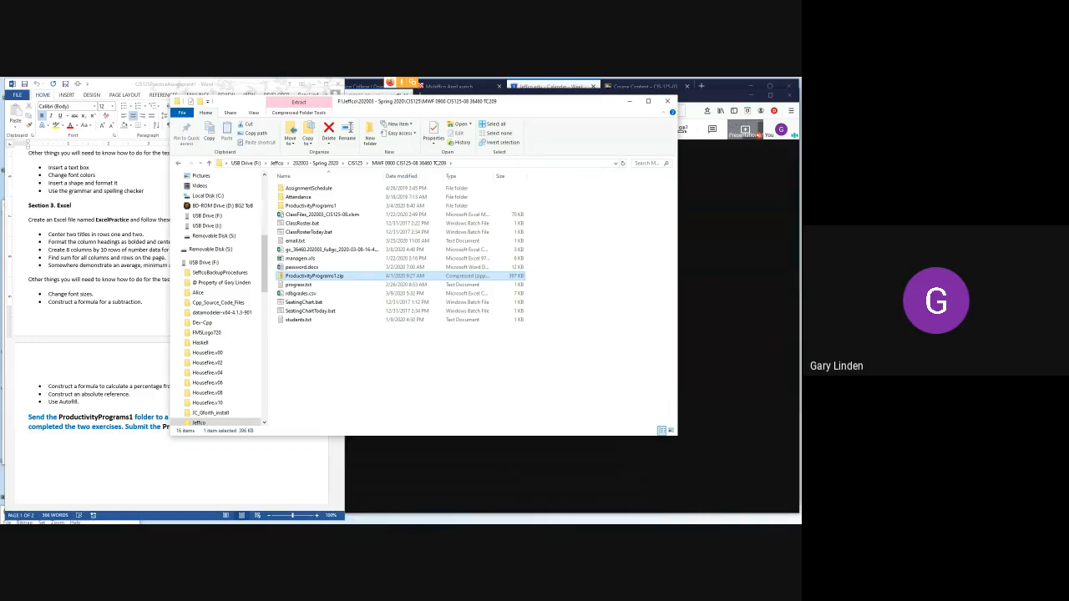
{"action": "left_click_drag", "start_coordinate": [543, 101], "coordinate": [531, 107]}
{"action": "left_click_drag", "start_coordinate": [376, 150], "coordinate": [413, 146]}
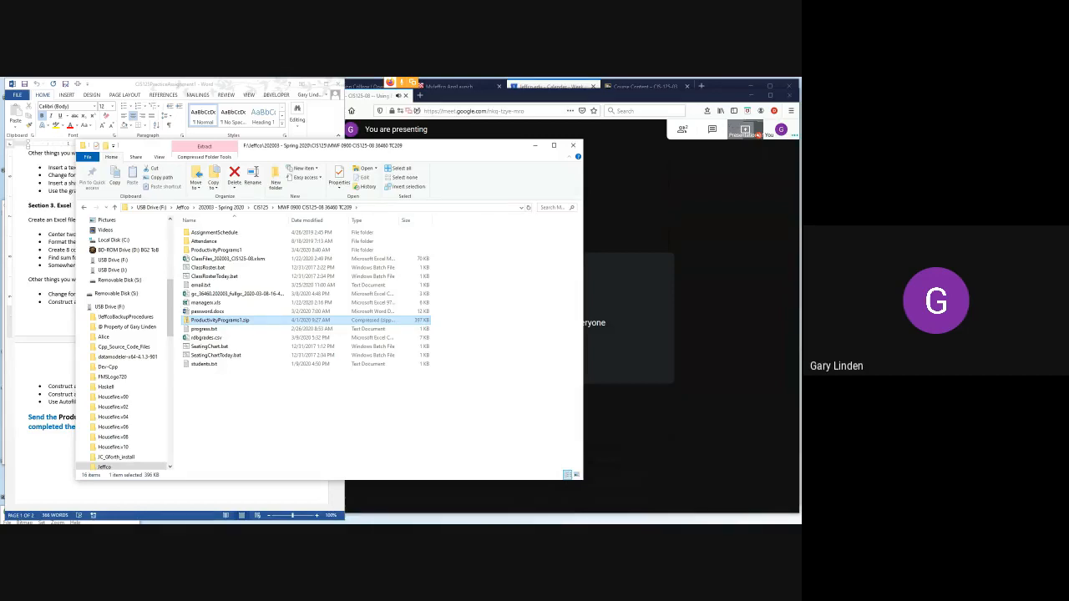
Switch to Blackboard in the browser and open Productivity Programs Content Assignment I in the CIS-125-08 course.
{"action": "left_click", "coordinate": [451, 86]}
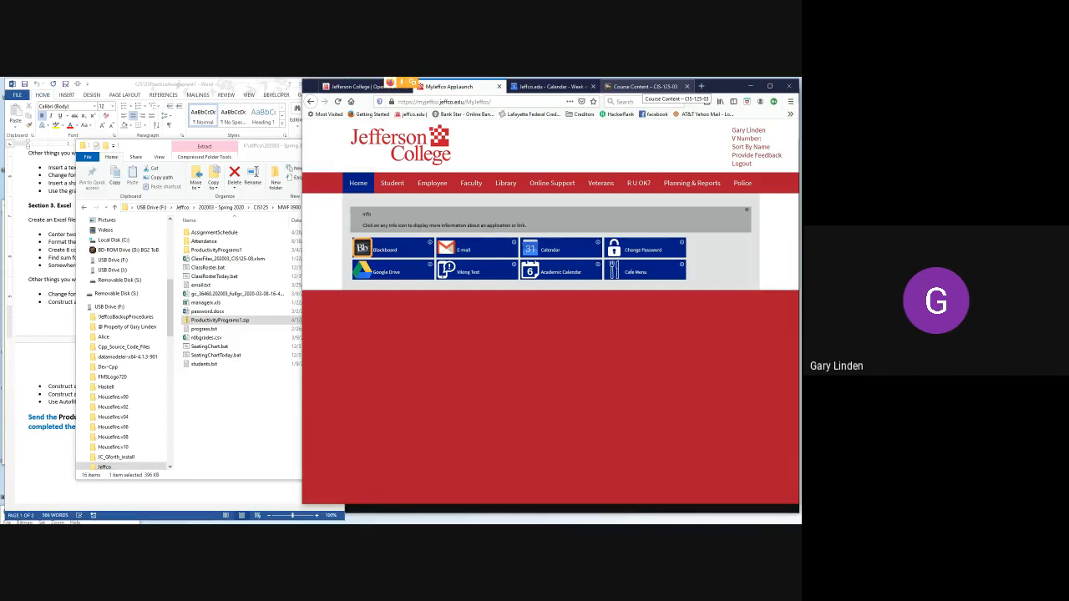
{"action": "left_click", "coordinate": [645, 86]}
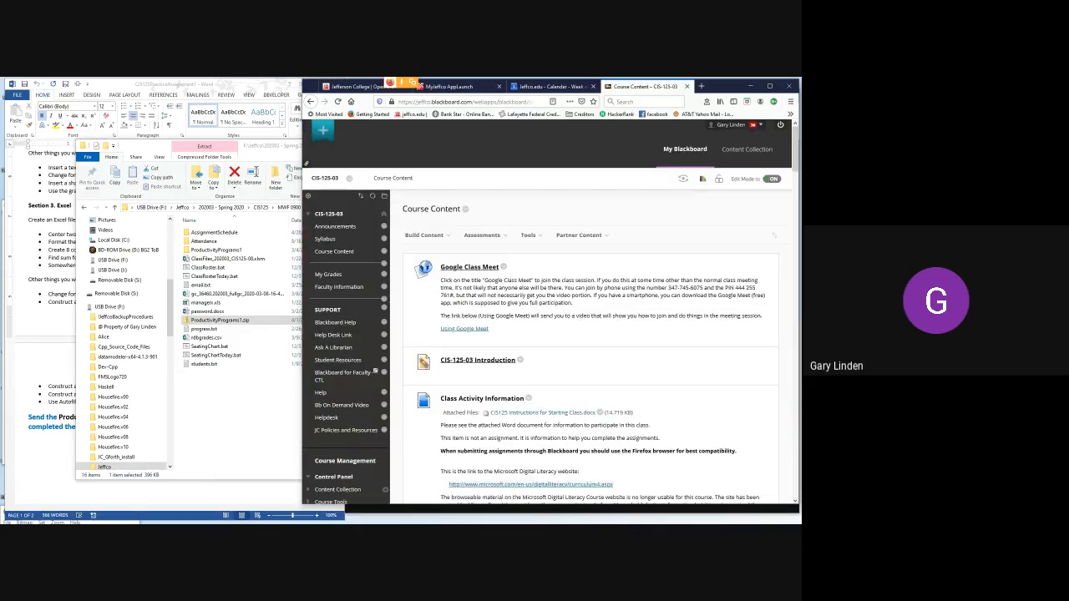
{"action": "left_click", "coordinate": [350, 178]}
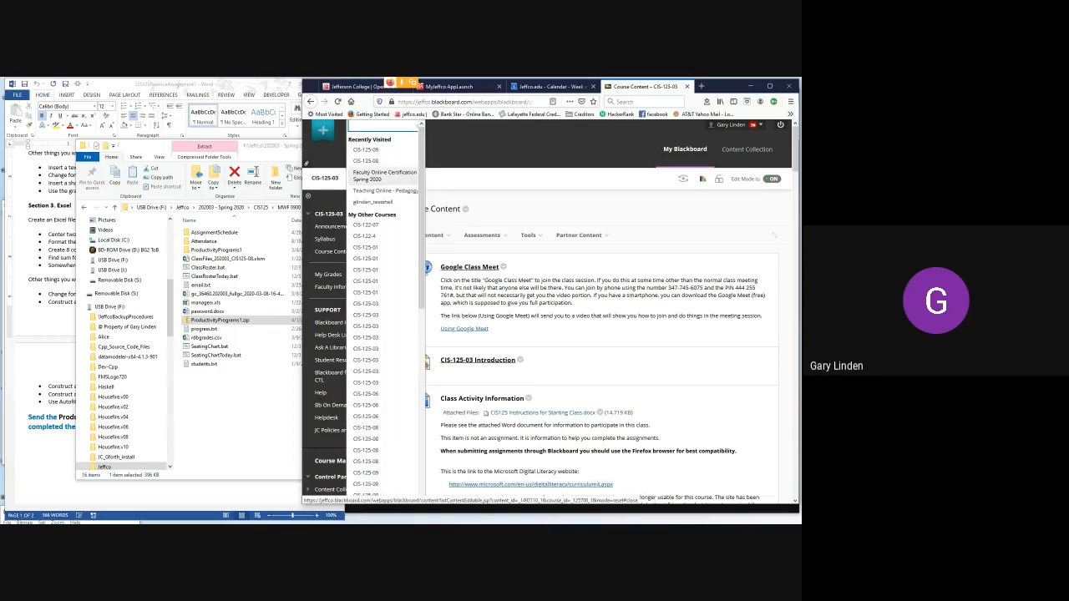
{"action": "left_click", "coordinate": [366, 162]}
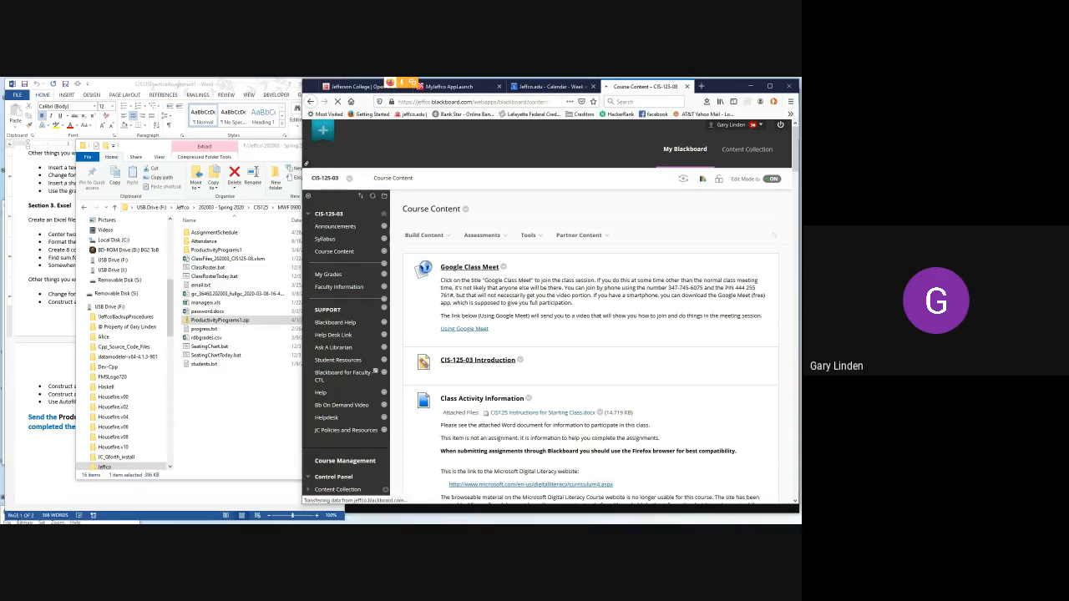
{"action": "left_click", "coordinate": [424, 234]}
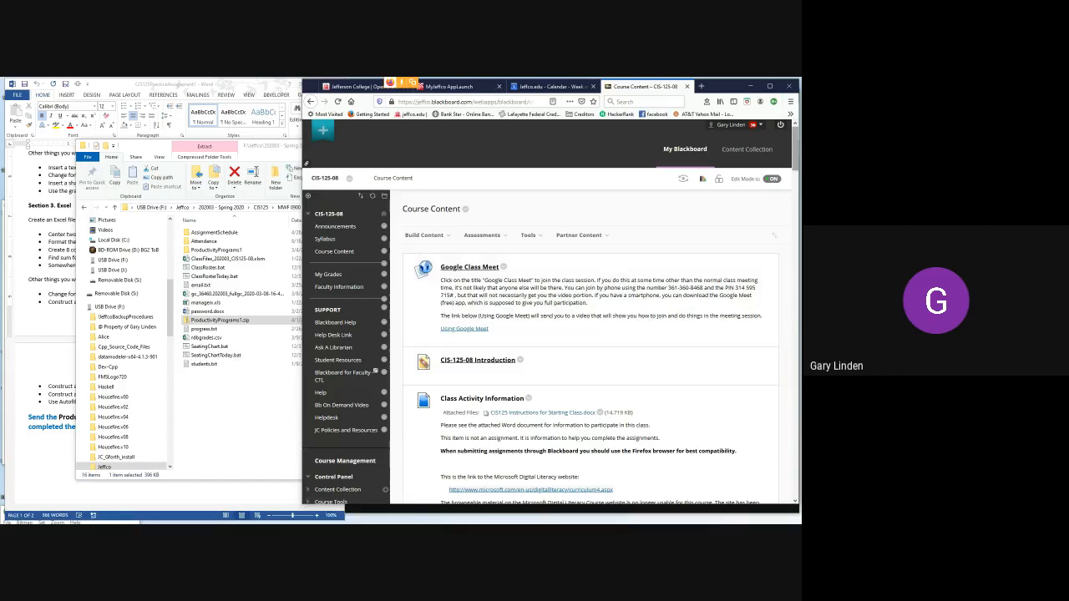
{"action": "scroll", "coordinate": [582, 311], "scroll_direction": "down", "scroll_amount": 20}
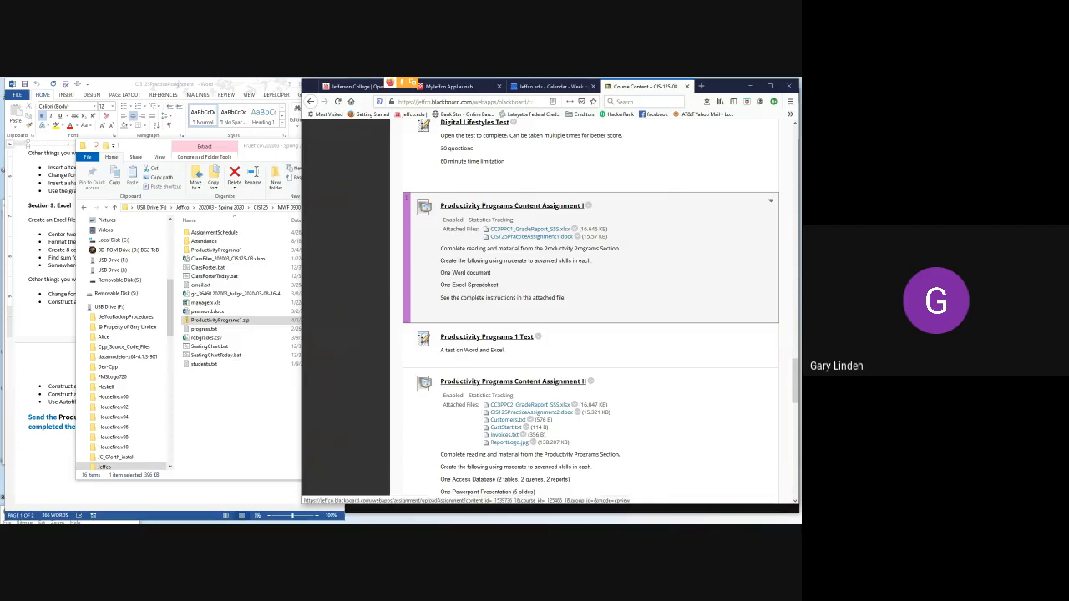
{"action": "left_click", "coordinate": [512, 205]}
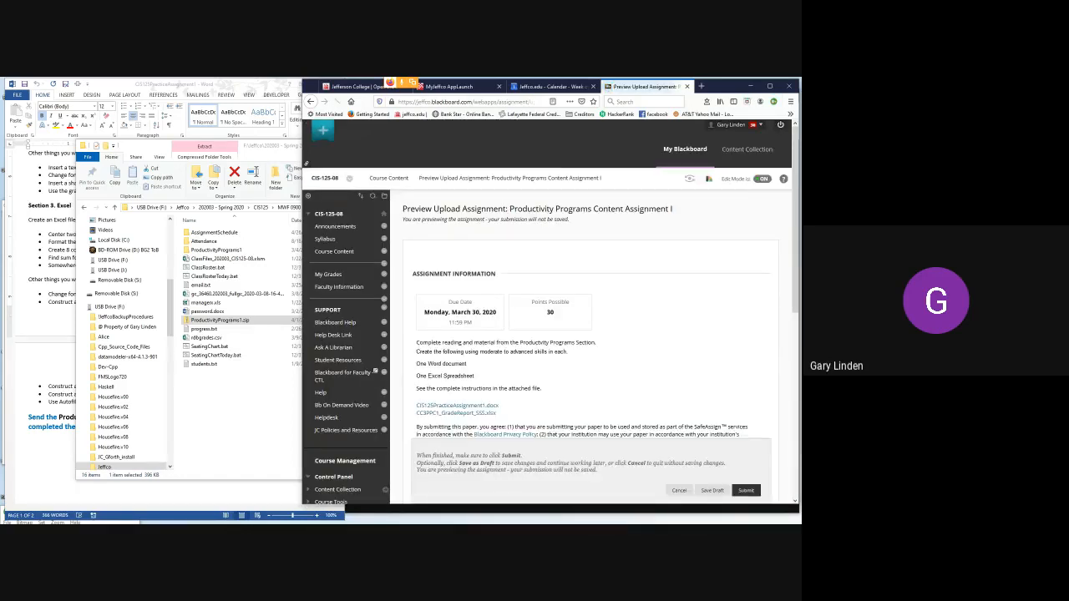
Attach ProductivityPrograms1.zip from the class folder to the assignment submission and submit it.
{"action": "scroll", "coordinate": [584, 317], "scroll_direction": "down", "scroll_amount": 5}
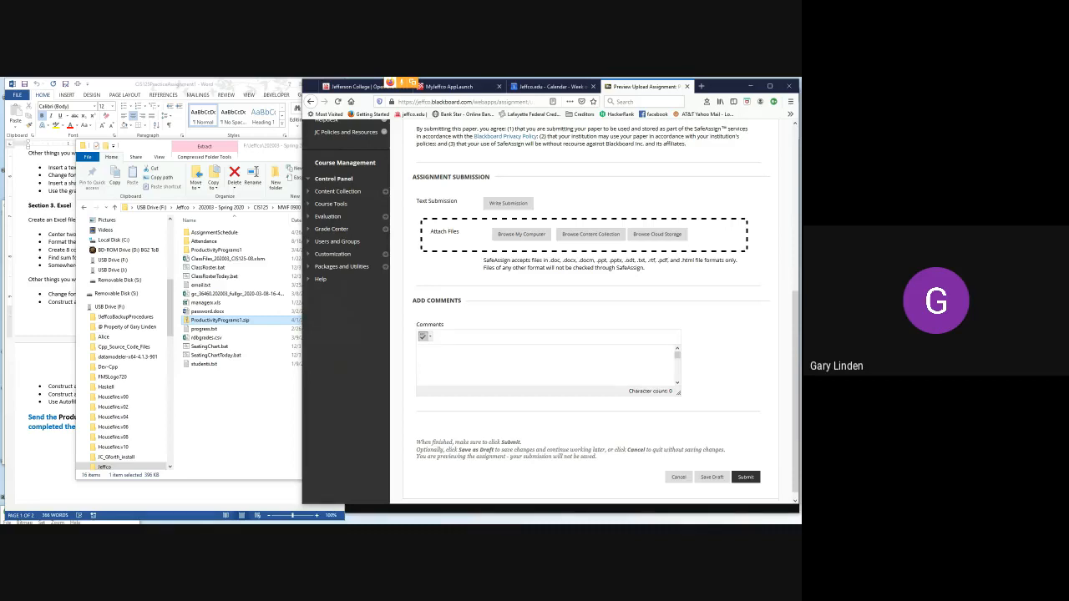
{"action": "left_click_drag", "start_coordinate": [219, 320], "coordinate": [462, 241]}
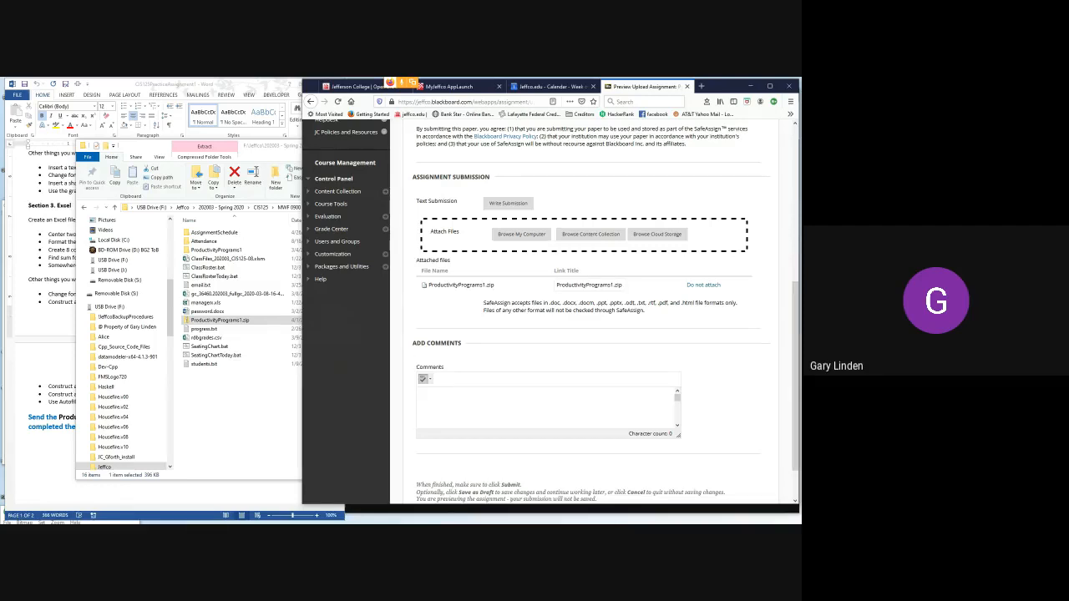
{"action": "scroll", "coordinate": [551, 309], "scroll_direction": "down", "scroll_amount": 1}
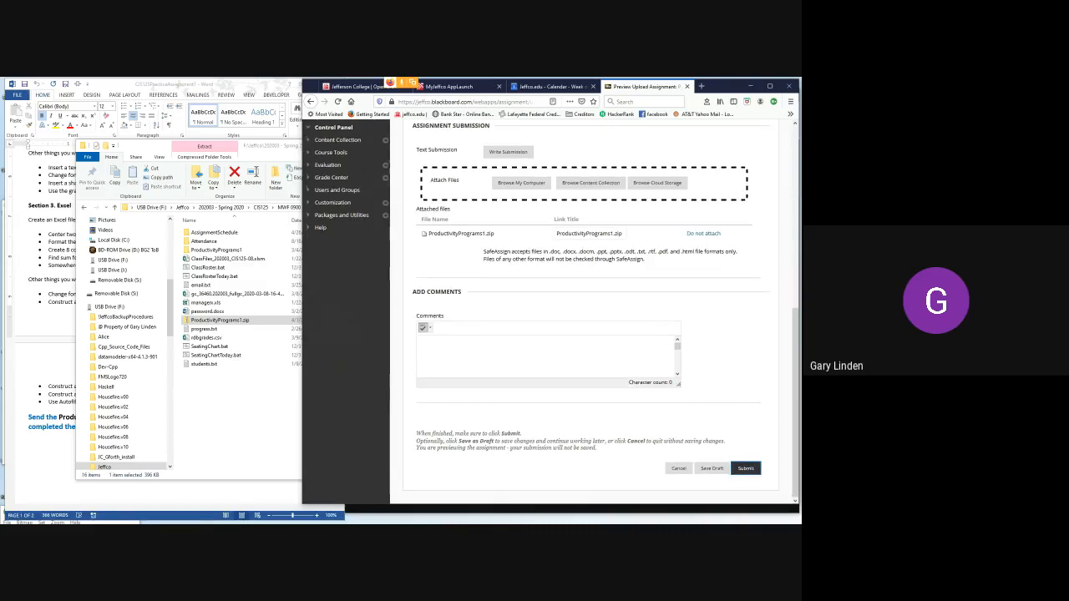
{"action": "key", "text": "Return"}
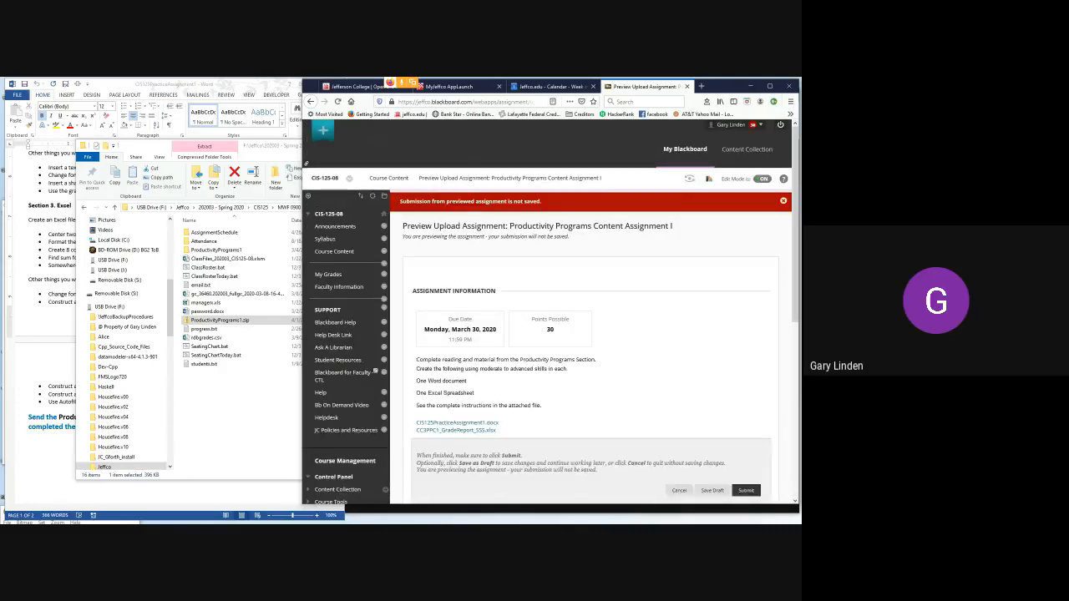
Cancel the assignment preview to return to Course Content, and bring the Google Meet window back to the front.
{"action": "left_click", "coordinate": [782, 200]}
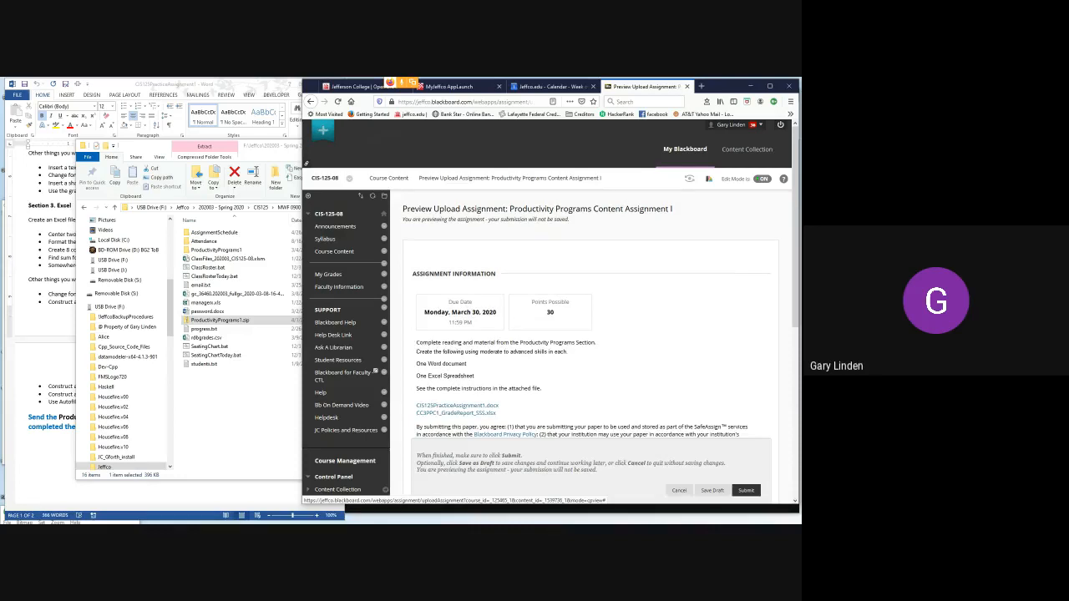
{"action": "left_click", "coordinate": [680, 490]}
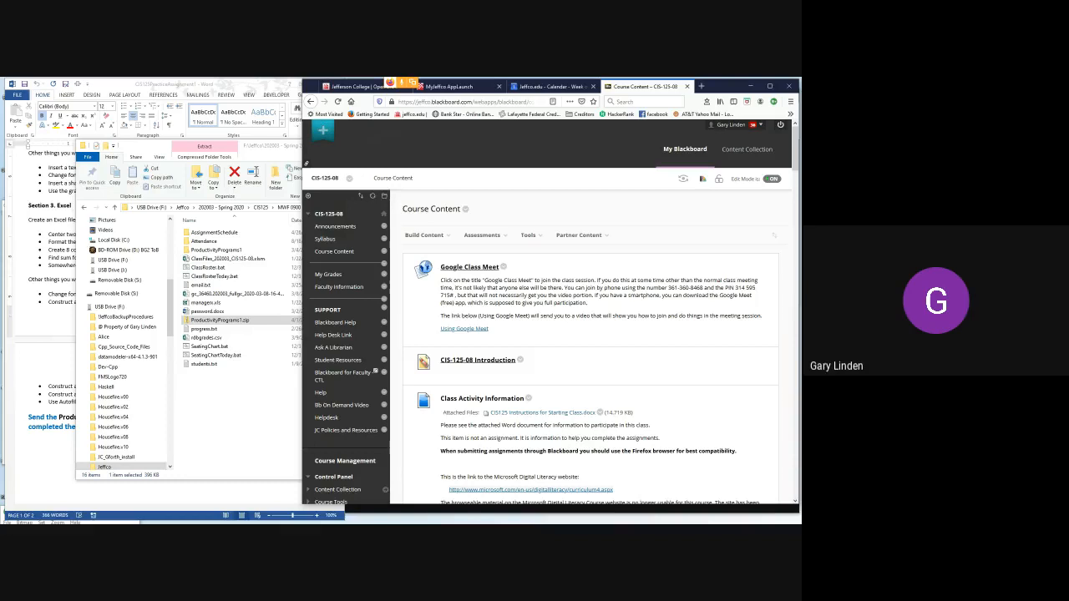
{"action": "left_click_drag", "start_coordinate": [725, 87], "coordinate": [487, 96]}
{"action": "left_click", "coordinate": [618, 293]}
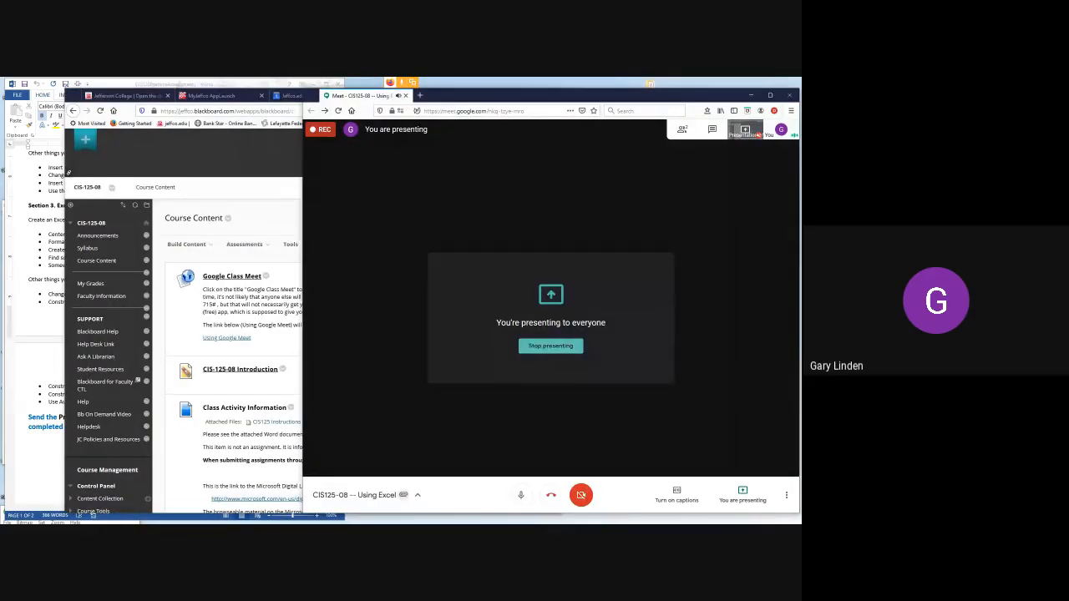